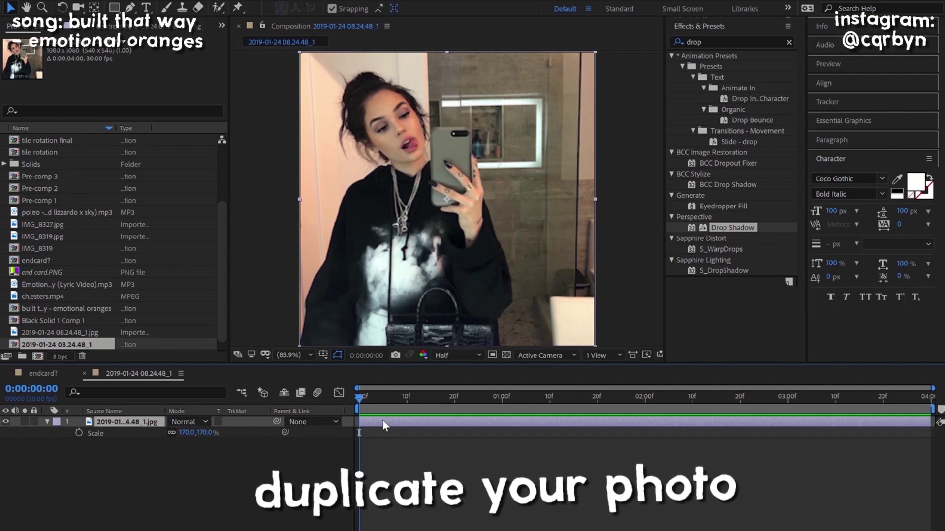
Duplicate the selfie photo layer so the top copy can be masked around the person.
key("ctrl+d")
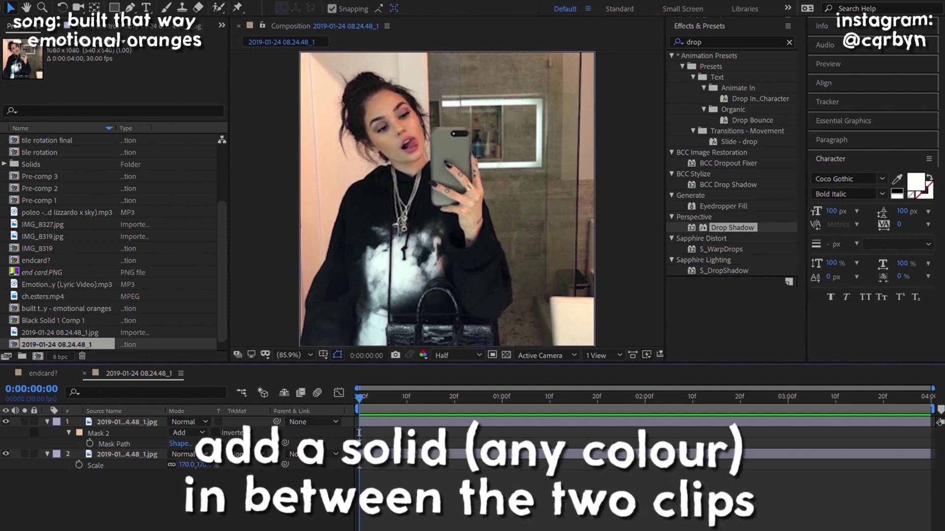
Add a white solid layer between the two selfie photo layers.
left_click(483, 454)
key("ctrl+y")
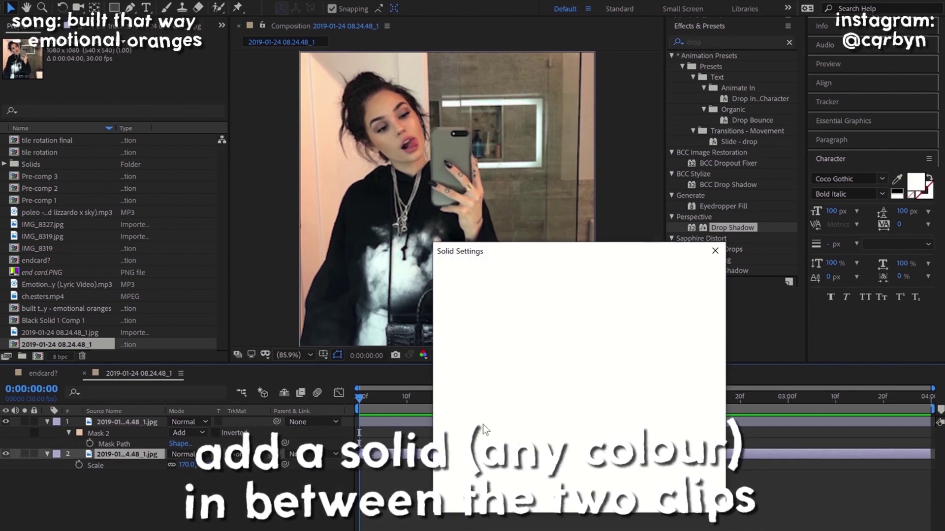
left_click(579, 461)
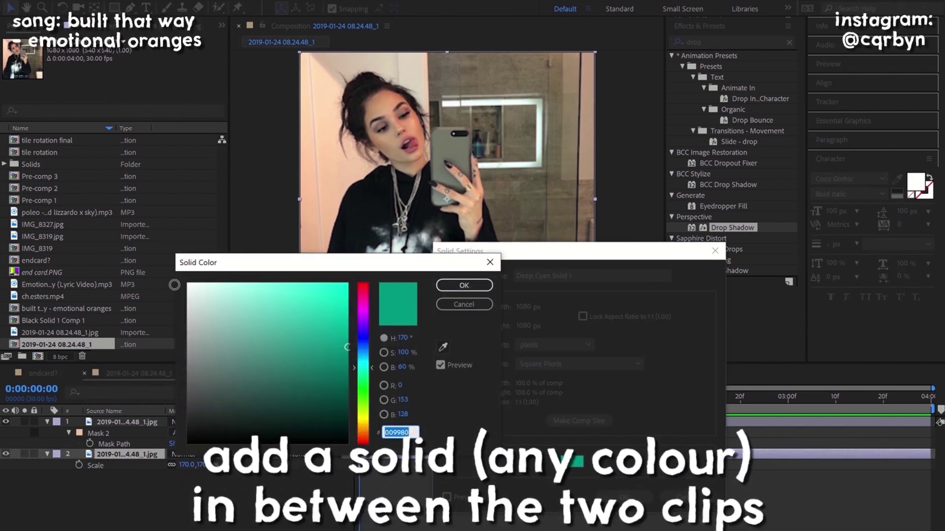
key("Return")
key("Return")
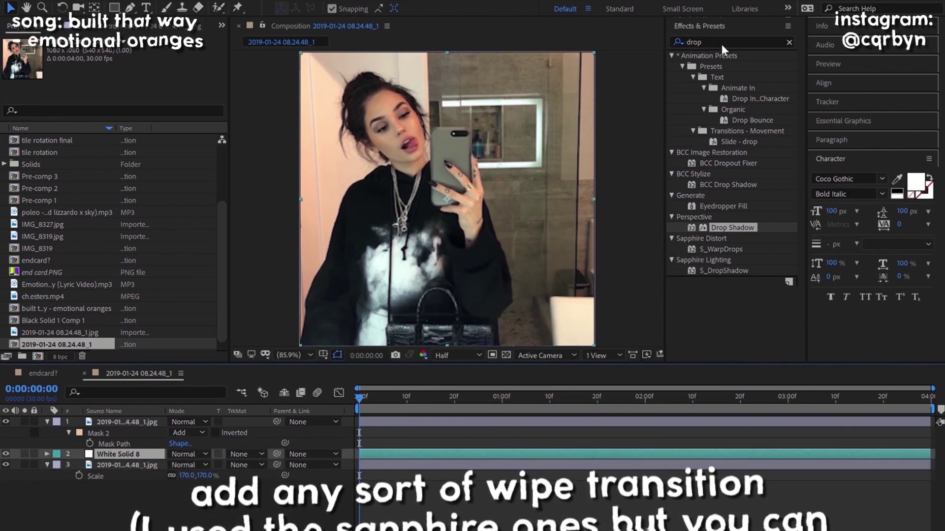
Search the effects list for s_wipe to show the Sapphire wipe transitions.
left_click(687, 42)
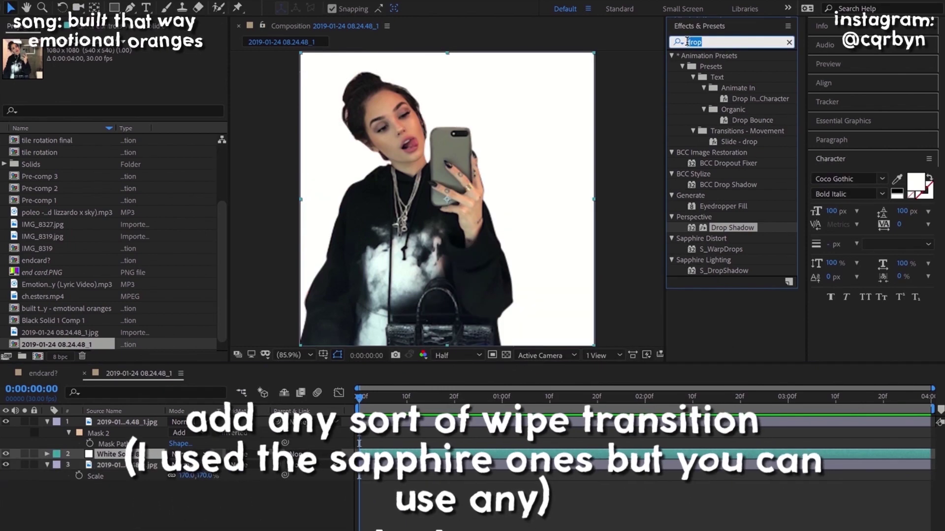
key("BackSpace")
left_click(686, 41)
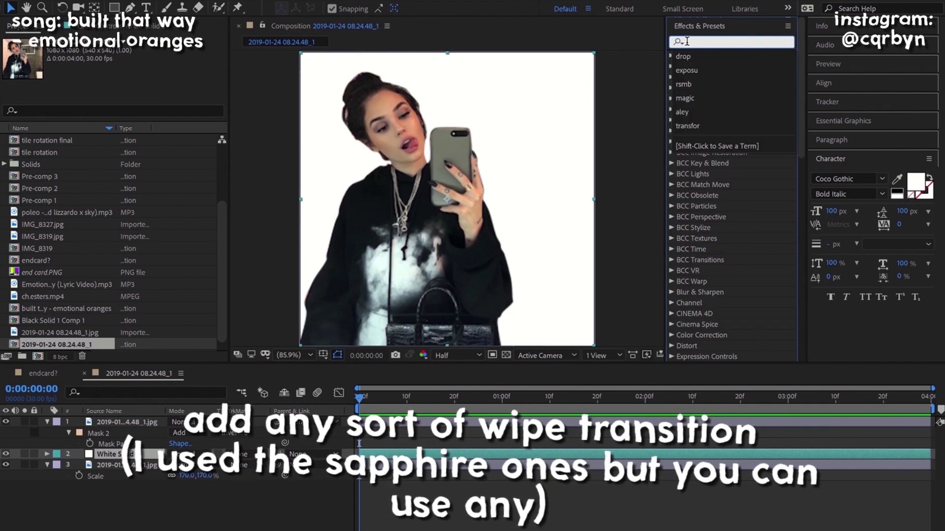
type("wipe")
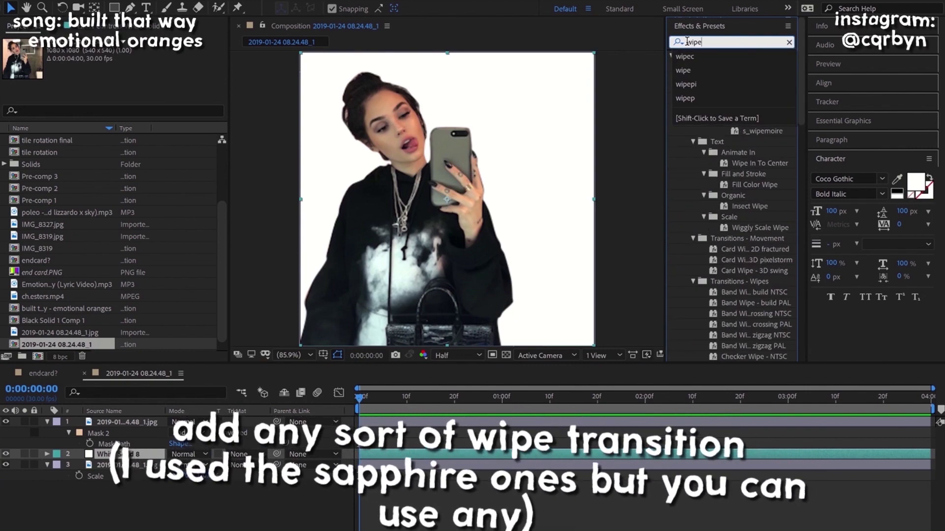
scroll(721, 175, "down", 5)
scroll(730, 71, "down", 5)
scroll(730, 73, "up", 10)
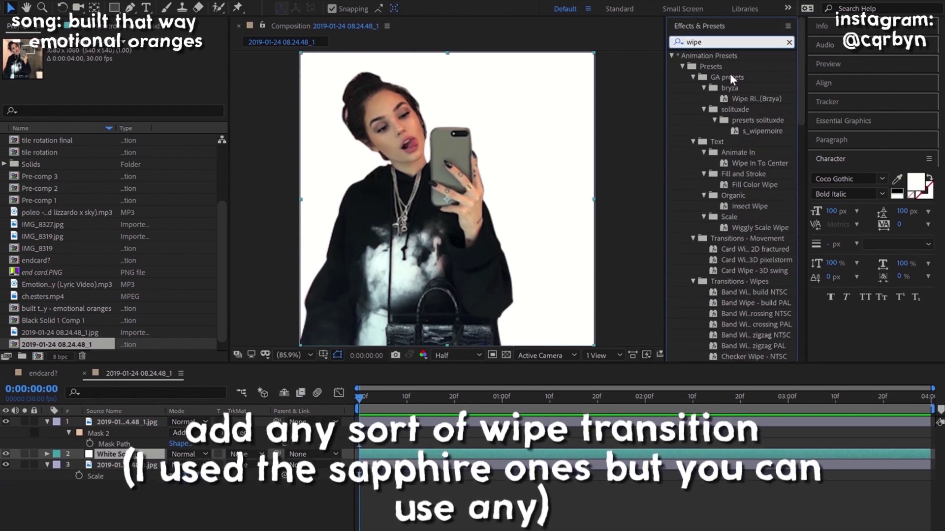
type("s_wipe")
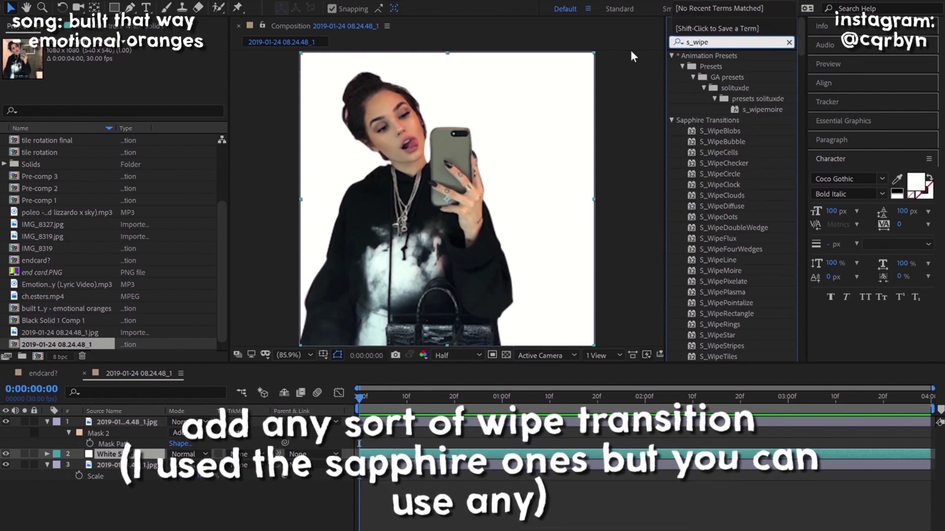
scroll(724, 169, "down", 3)
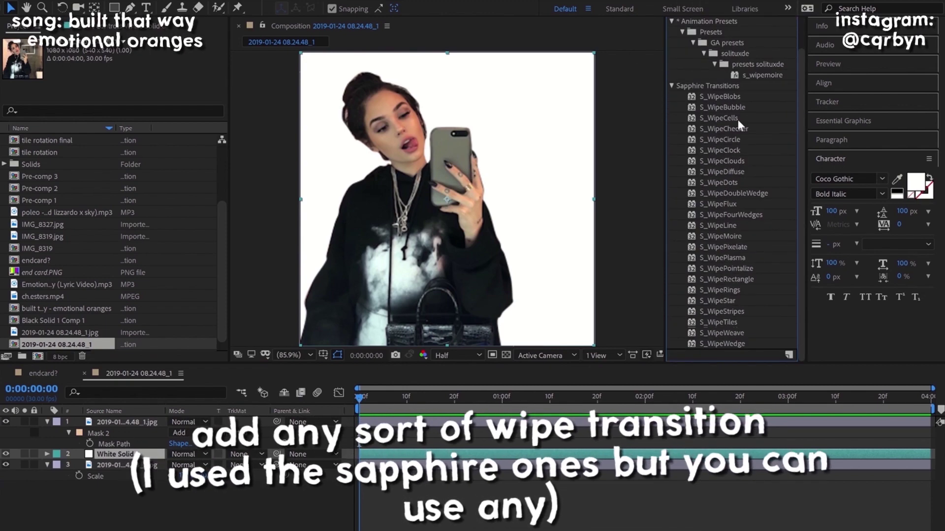
Apply S_WipeTiles to the white solid and raise Wipe Percent to 80%.
left_click(731, 321)
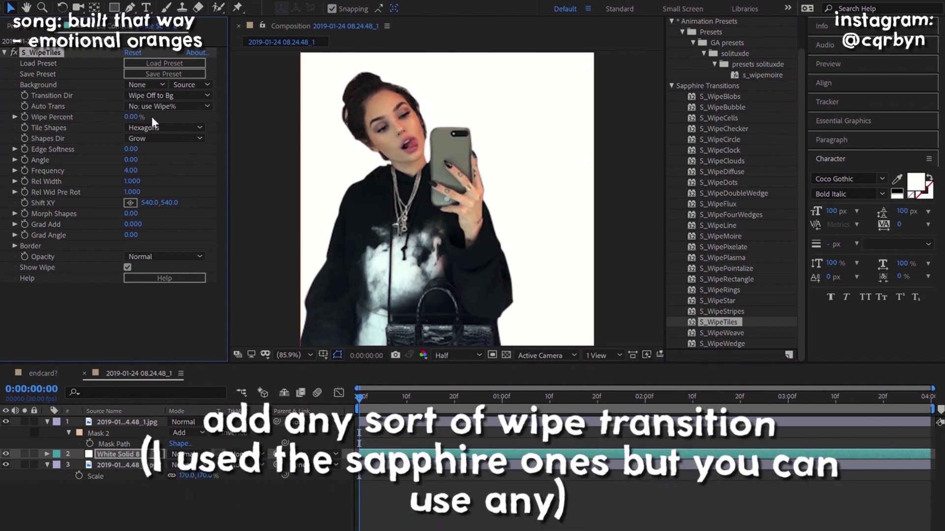
left_click(133, 117)
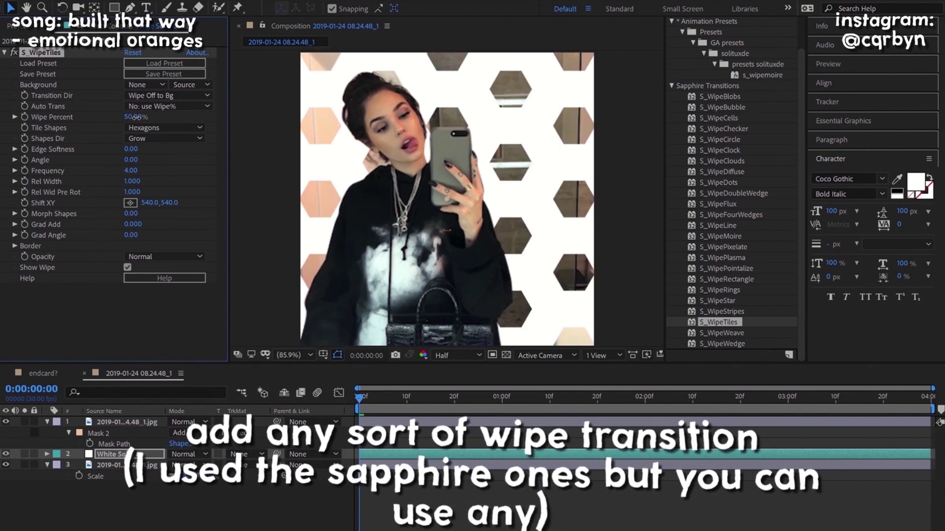
left_click_drag(144, 117, 157, 118)
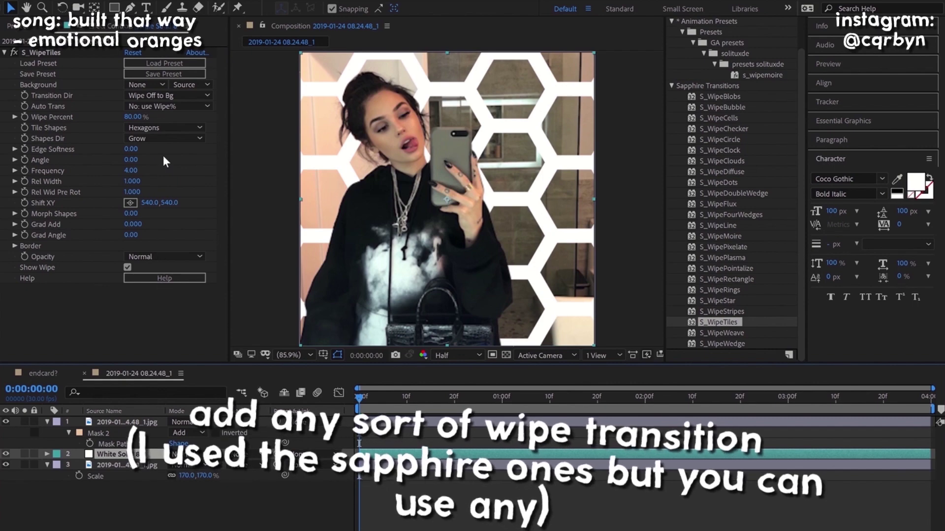
Duplicate the solid and set the copy to Shrink shapes with 60% Wipe Percent.
key("ctrl+d")
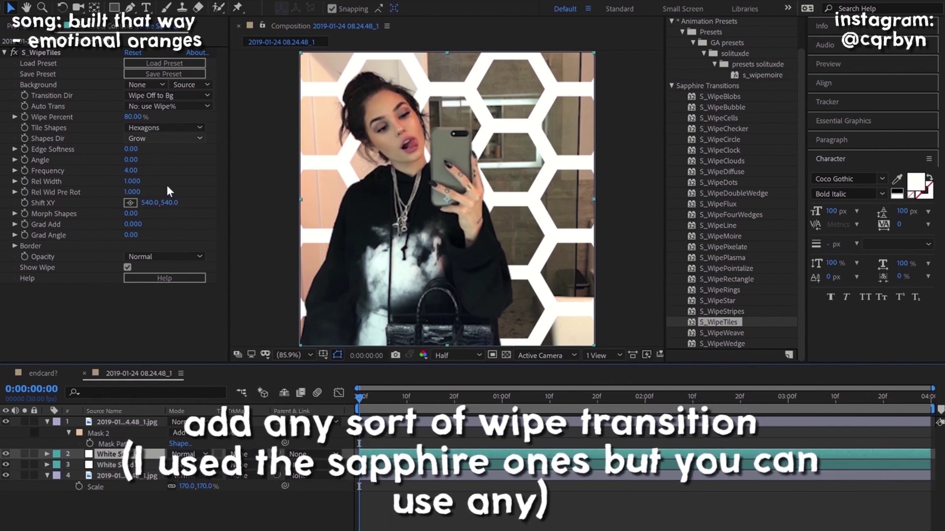
left_click(164, 138)
left_click(162, 153)
key("Return")
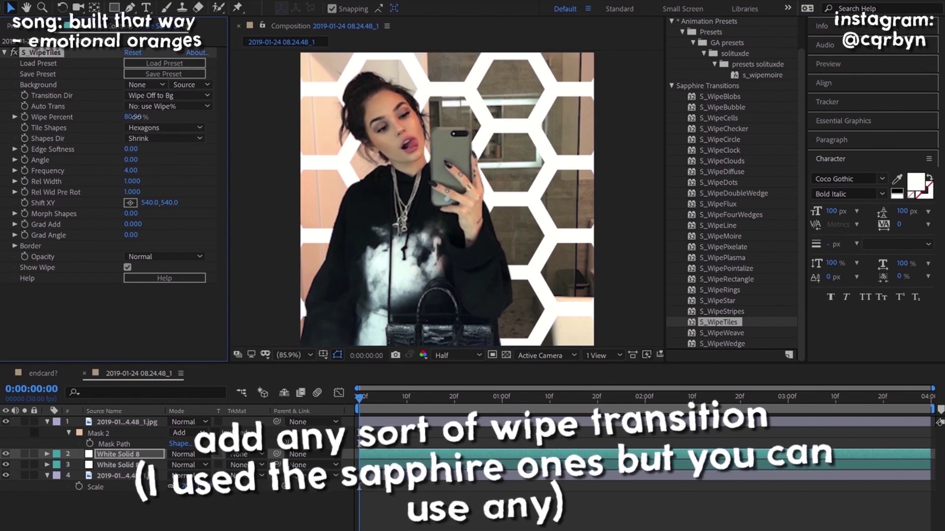
left_click_drag(128, 117, 141, 123)
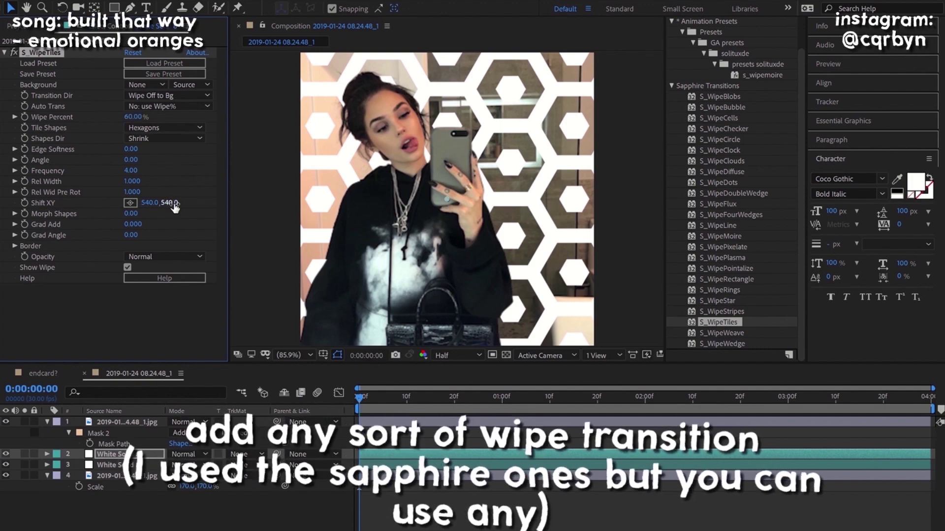
left_click(116, 465)
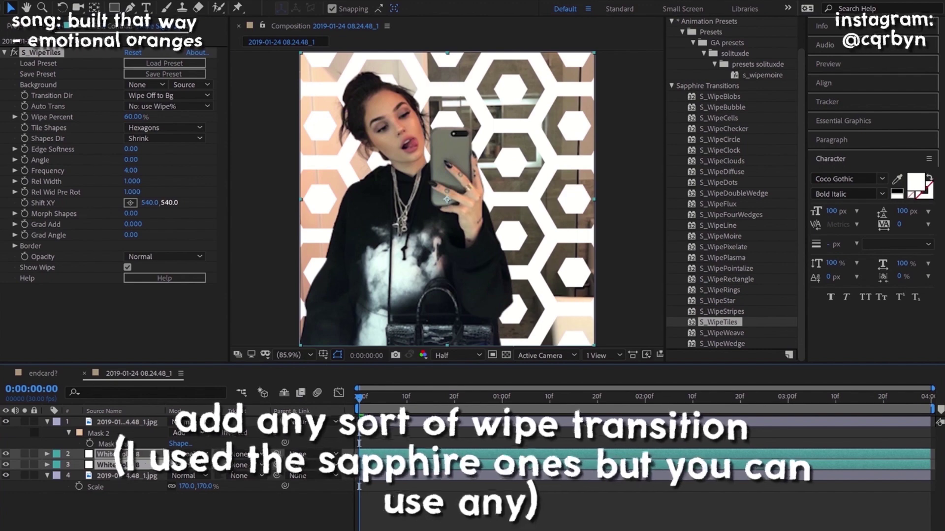
Precompose the two hexagon solids into Pre-comp 4.
right_click(150, 461)
left_click(161, 418)
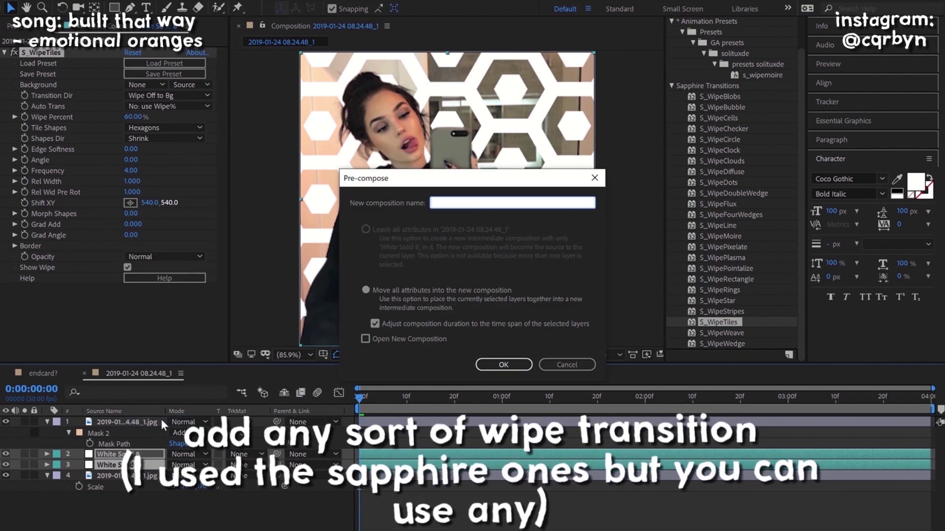
key("Escape")
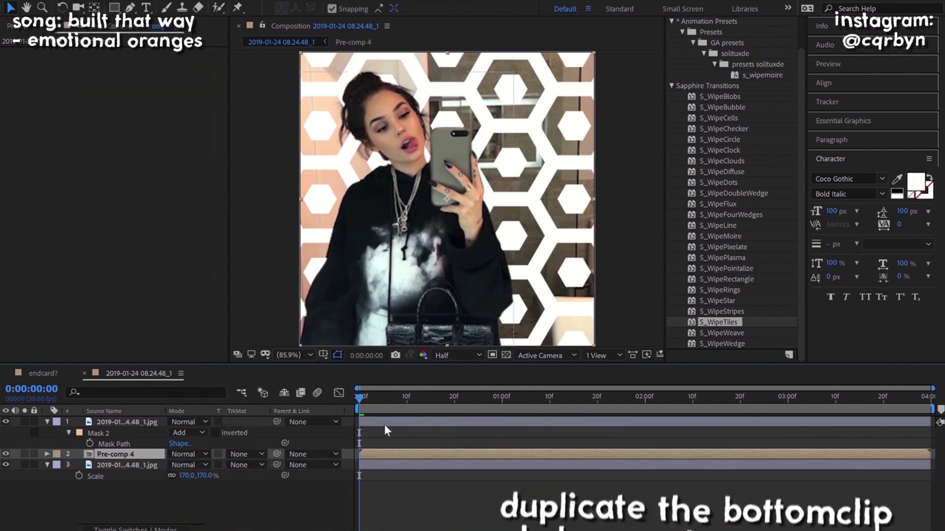
Duplicate the bottom selfie photo and make Pre-comp 4 its Luma Matte.
left_click(372, 463)
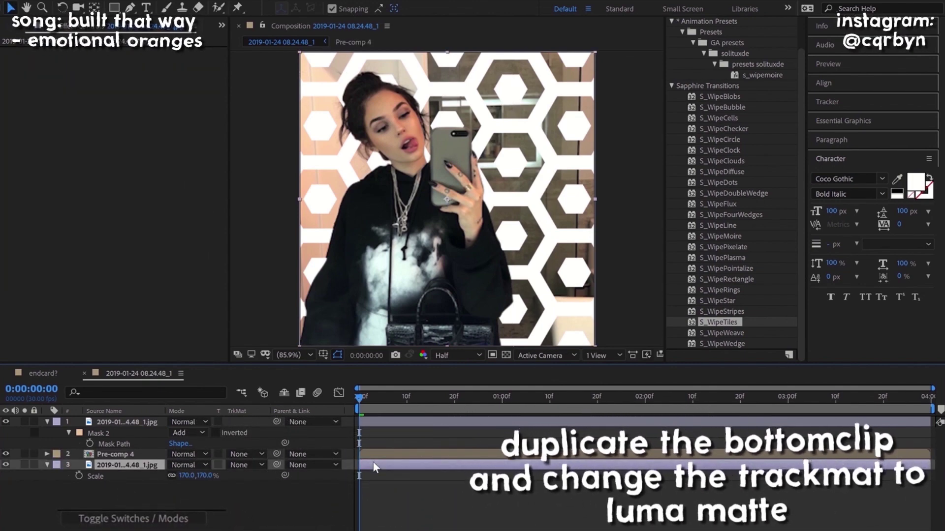
key("ctrl+d")
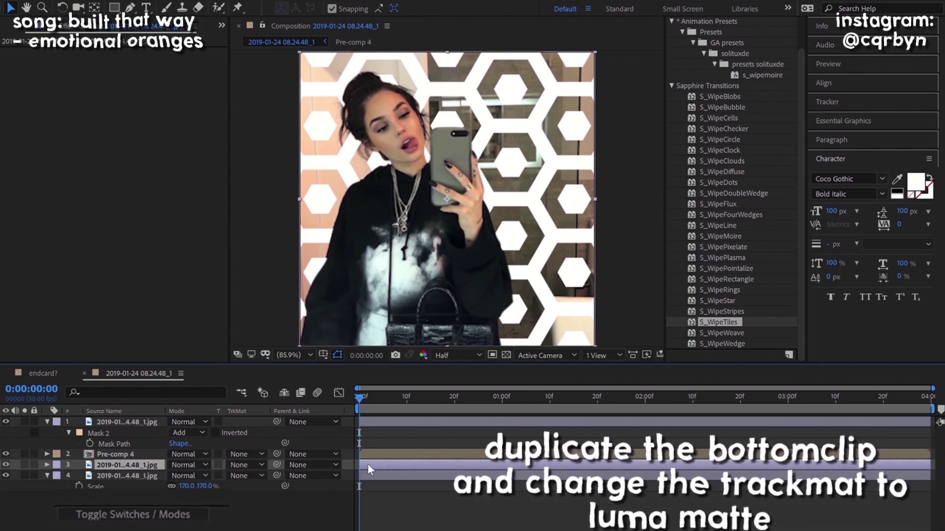
left_click(247, 465)
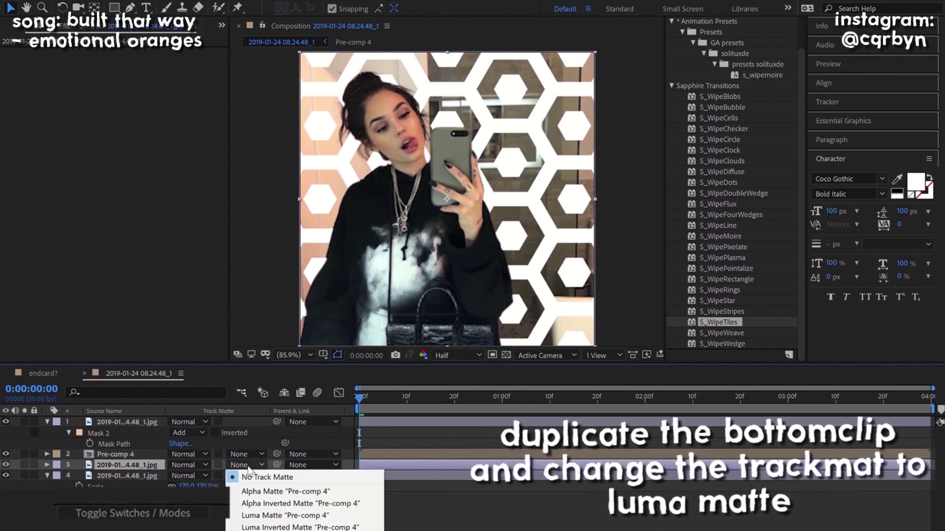
left_click(265, 517)
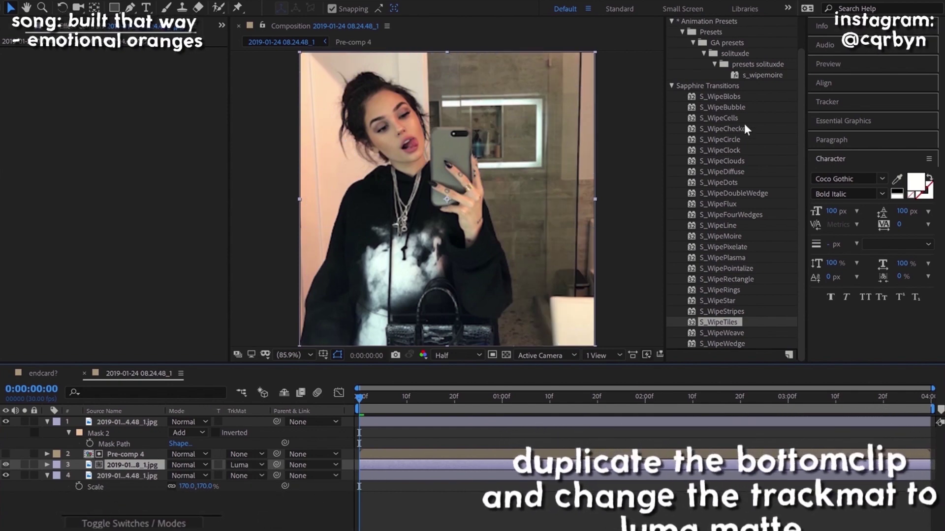
Apply S_PseudoColor to the matted photo copy with Brightness 2 and a Hue Shift keyframe.
scroll(746, 129, "up", 2)
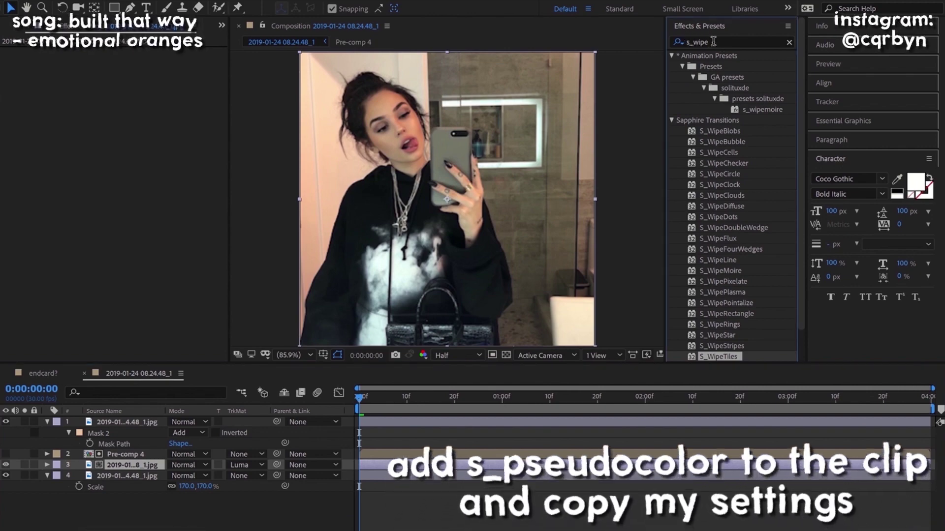
left_click(684, 41)
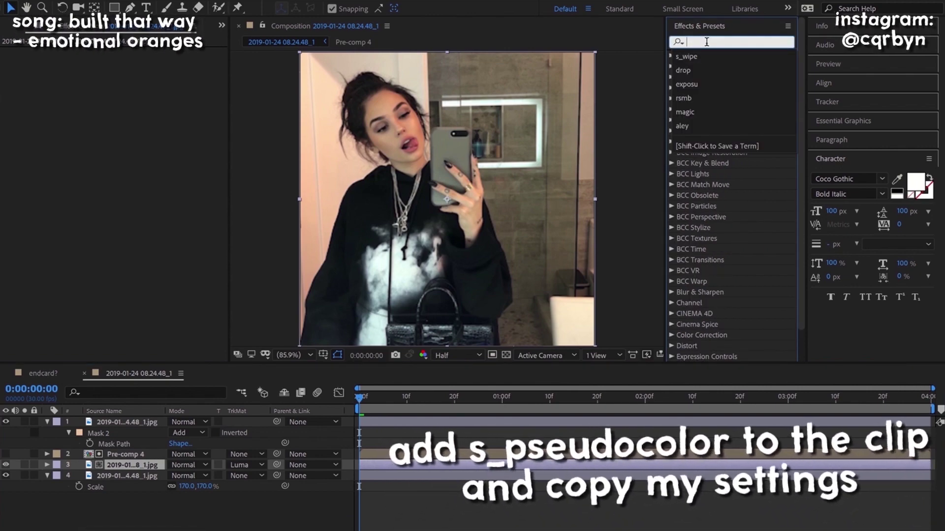
type("pseu")
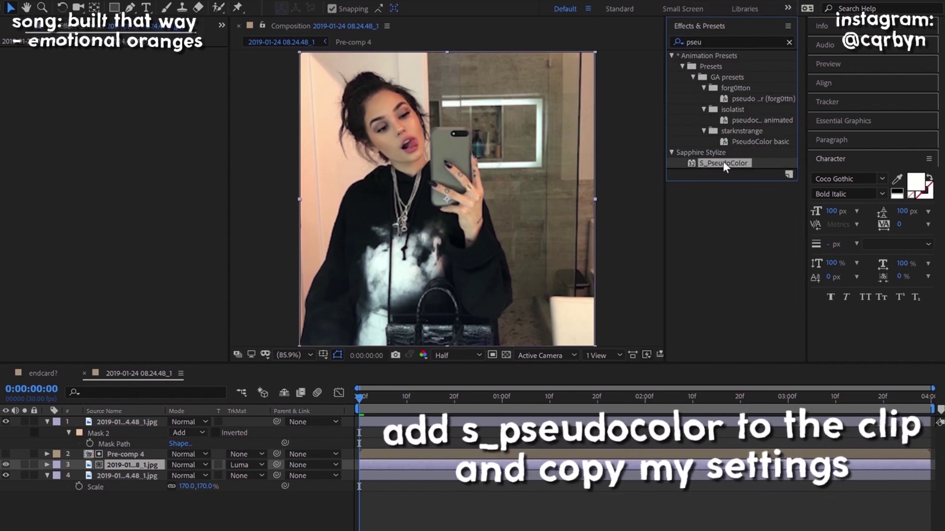
double_click(722, 162)
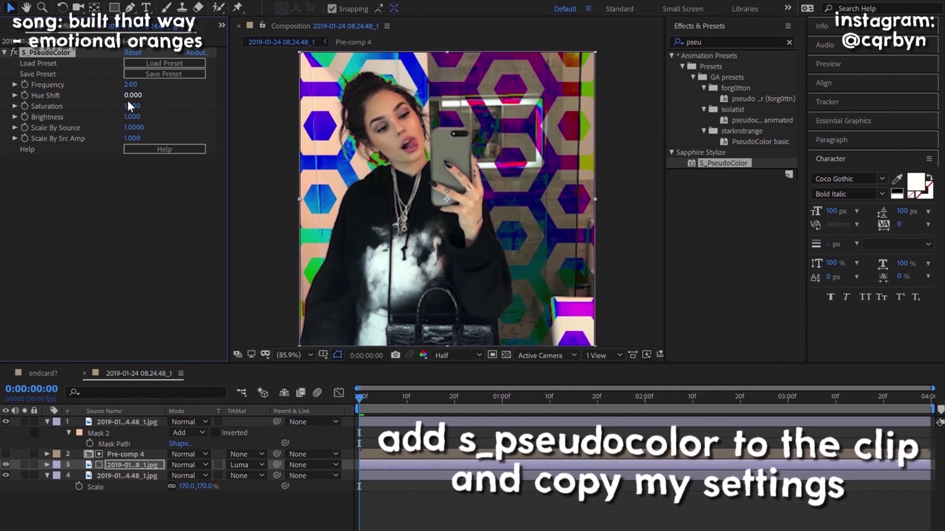
left_click(136, 117)
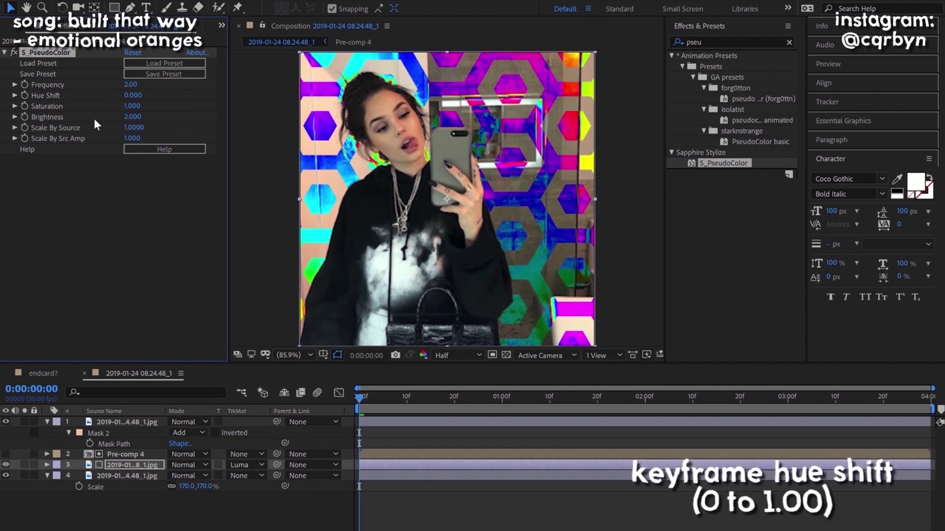
left_click(24, 95)
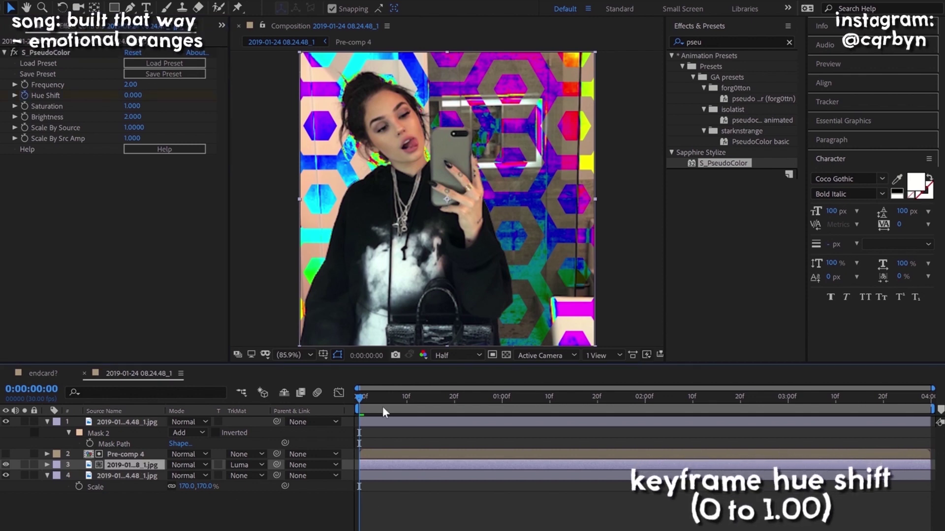
Keyframe Hue Shift to 1.000 at 3:29, then preview the hue cycle from 0:00.
key("u")
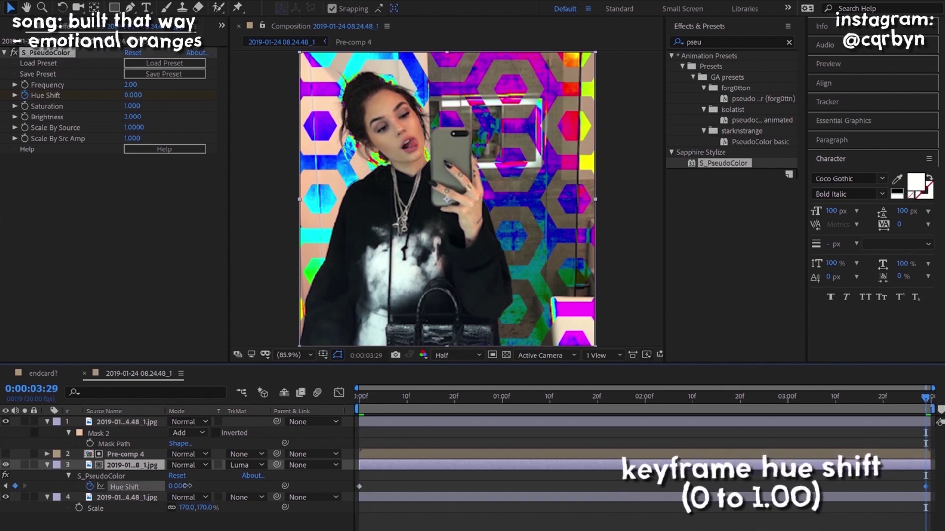
left_click_drag(187, 486, 318, 486)
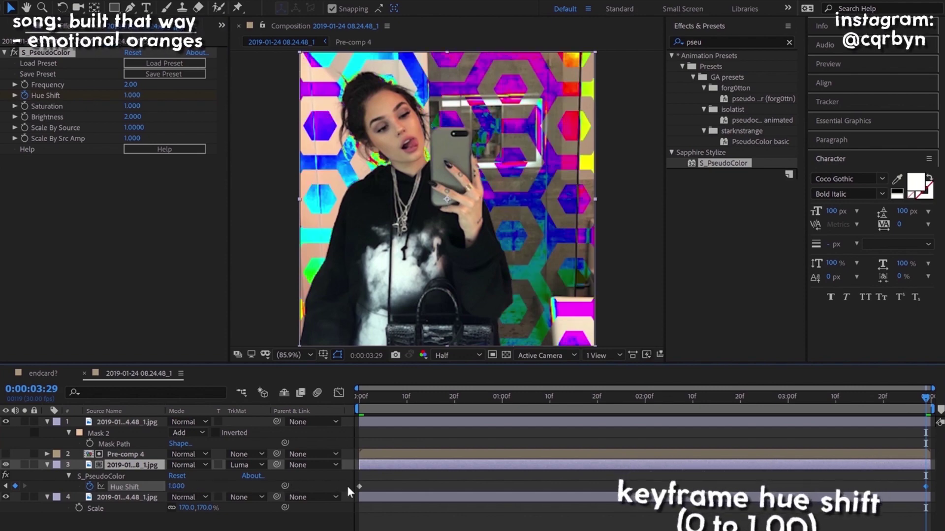
left_click(359, 401)
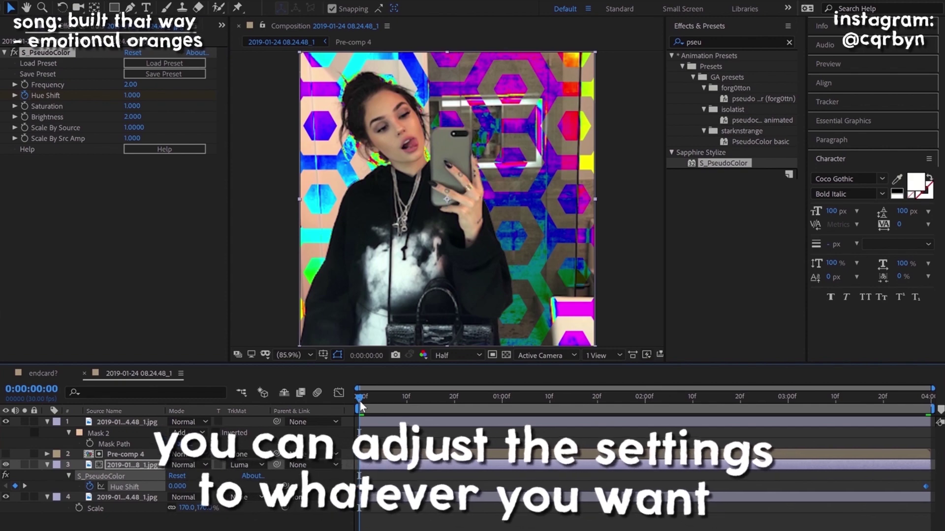
key("space")
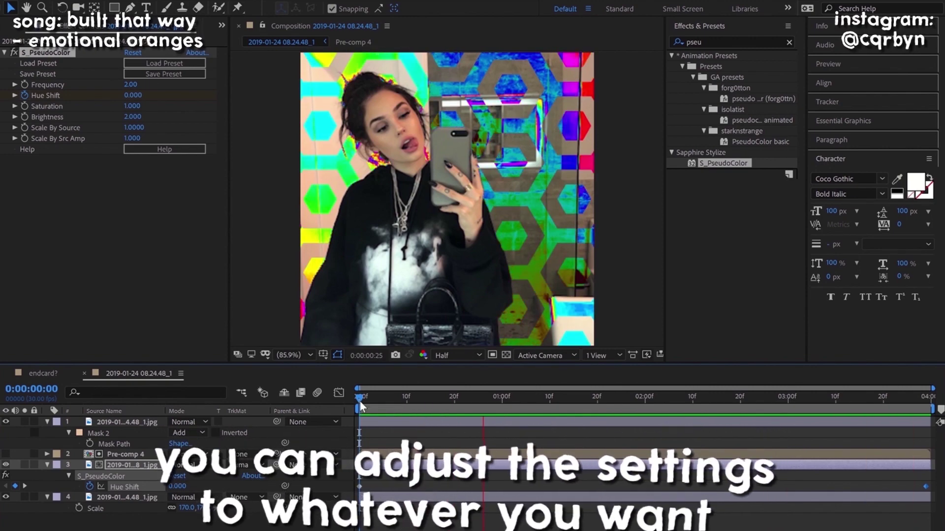
Stop the hue-cycle preview and clear the layer selection.
key("space")
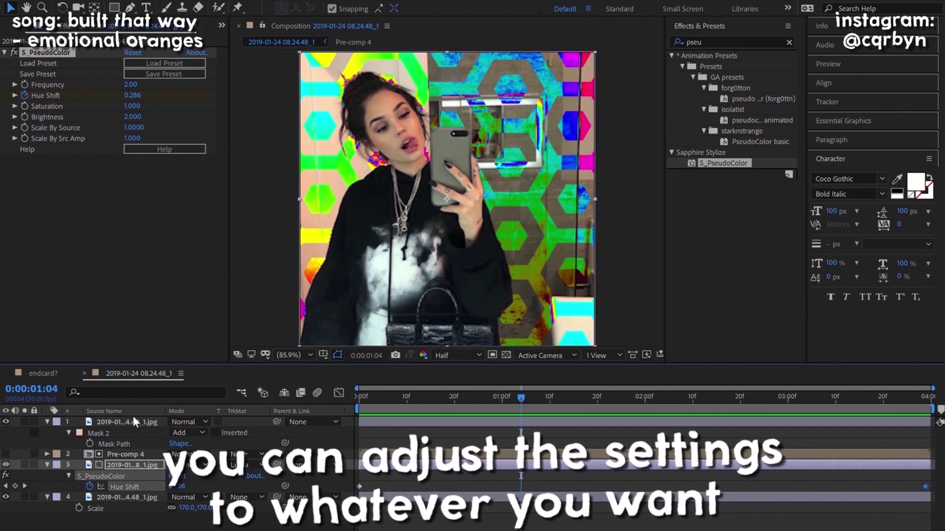
left_click(132, 421)
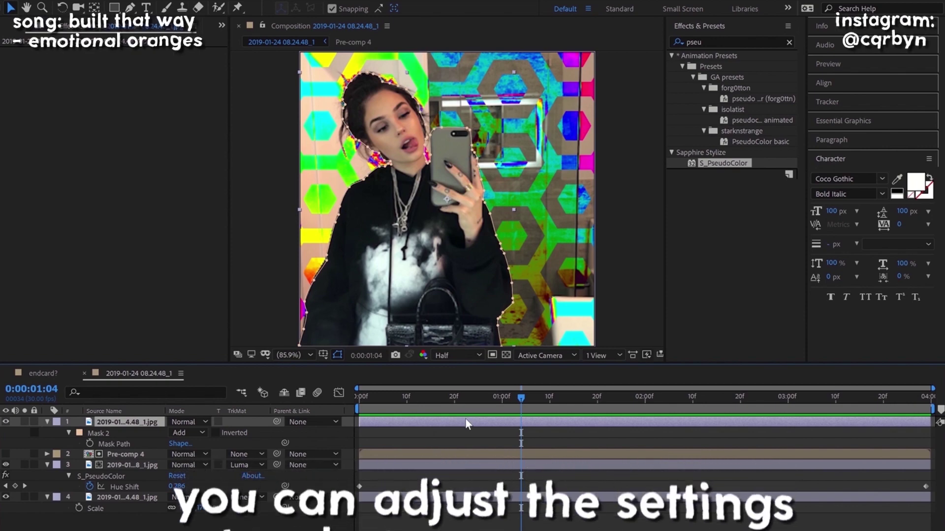
left_click(444, 432)
Create a new white solid and apply Trapcode 3D Stroke to it.
key("ctrl+y")
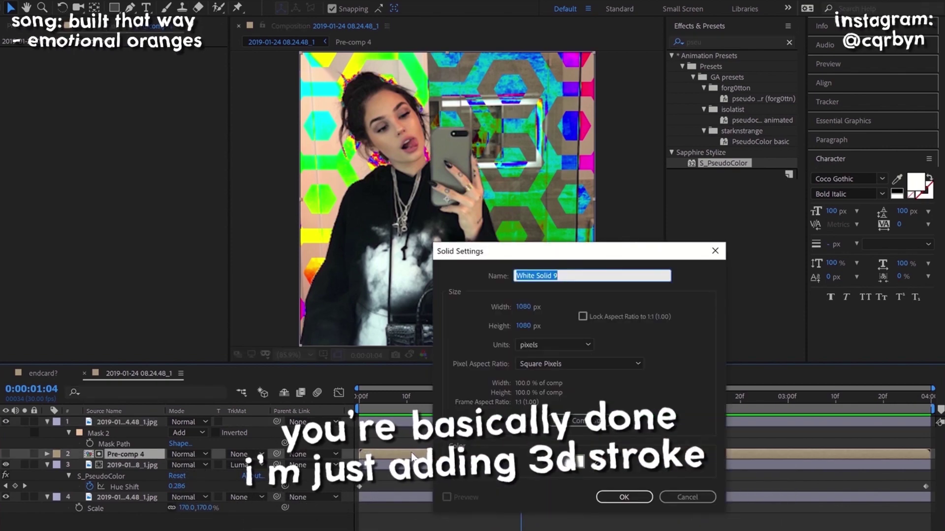
key("Return")
type("3d stroke")
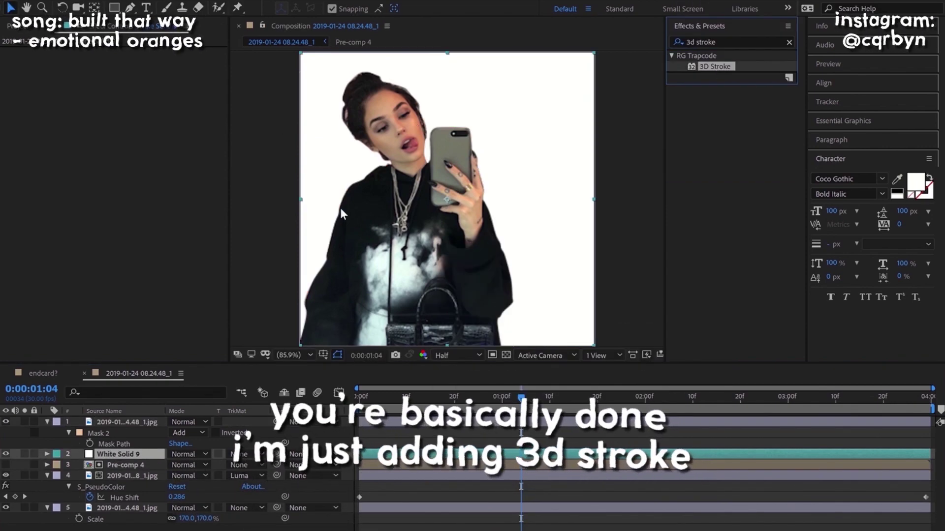
double_click(715, 66)
Draw an S-shaped swirl path around her head on the solid with the Pen tool.
key("g")
left_click(287, 334)
left_click_drag(546, 202, 322, 130)
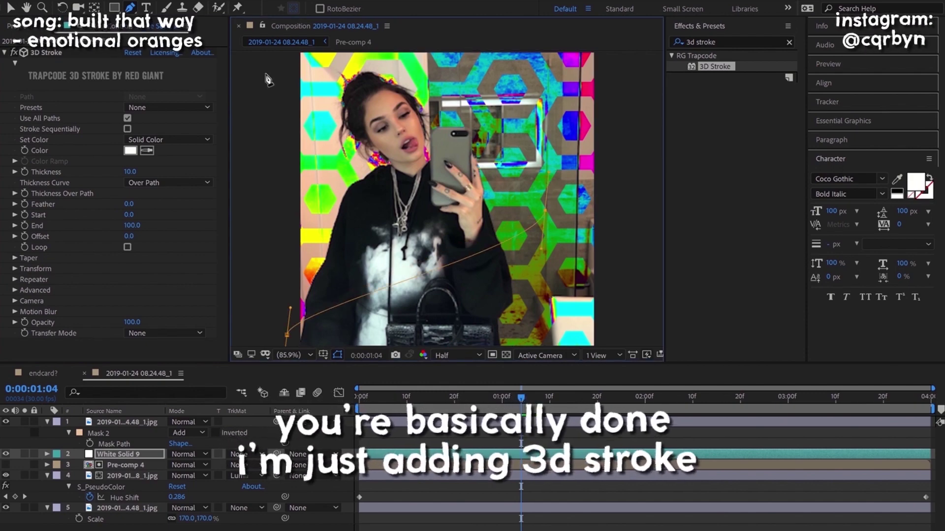
left_click(472, 60)
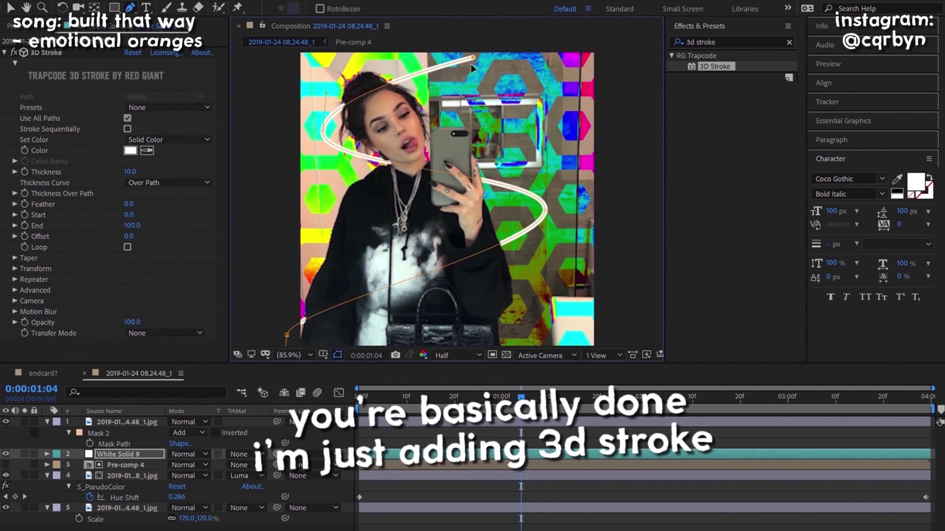
left_click(322, 133)
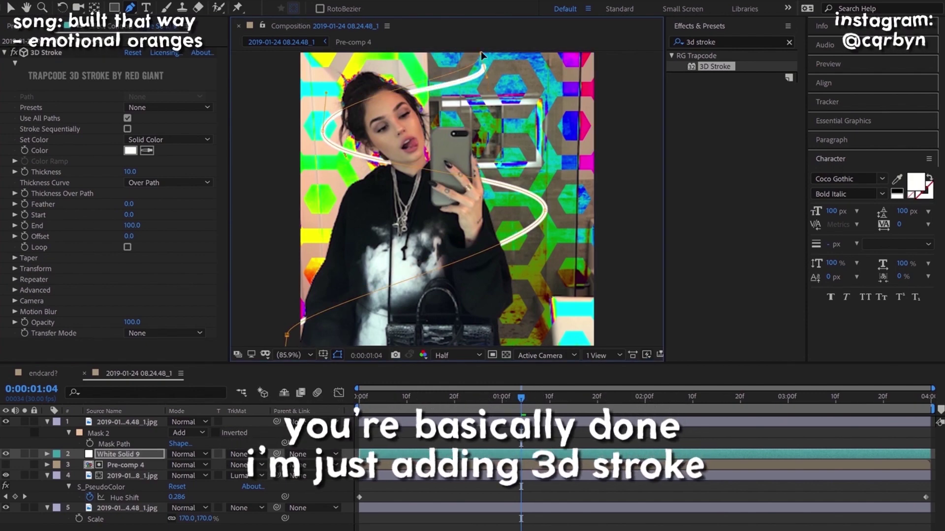
Enable stroke taper and keyframe 3D Stroke Start and End so the swirl draws on.
key("v")
left_click(14, 257)
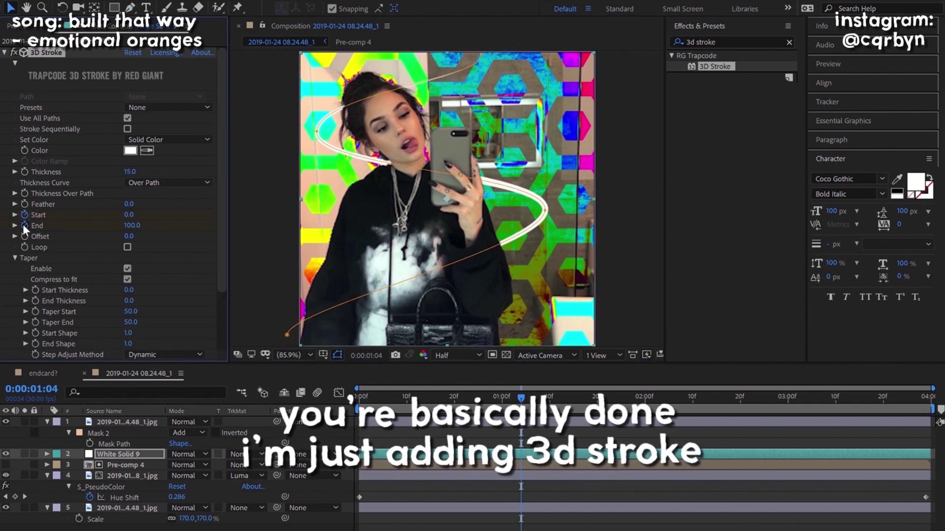
left_click(24, 214)
left_click(24, 226)
key("u")
left_click_drag(521, 476, 588, 476)
left_click_drag(521, 486, 650, 486)
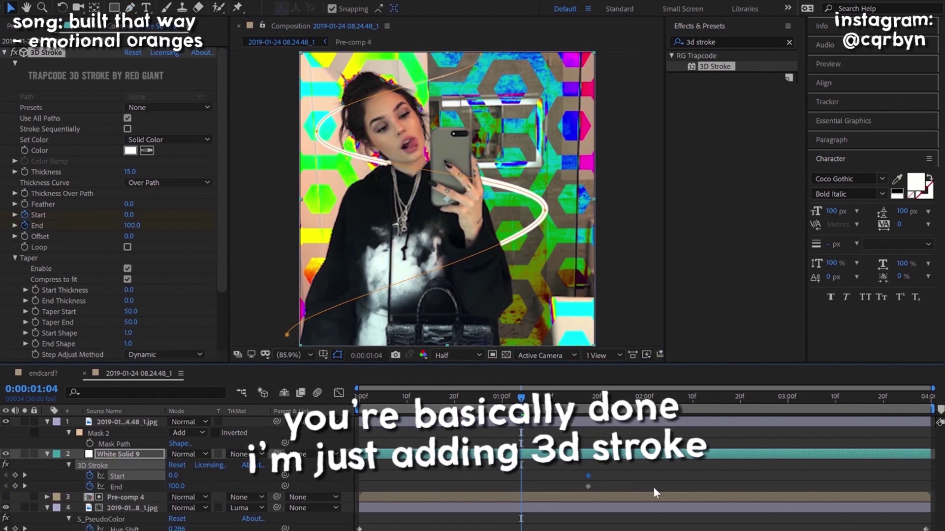
key("space")
type("100")
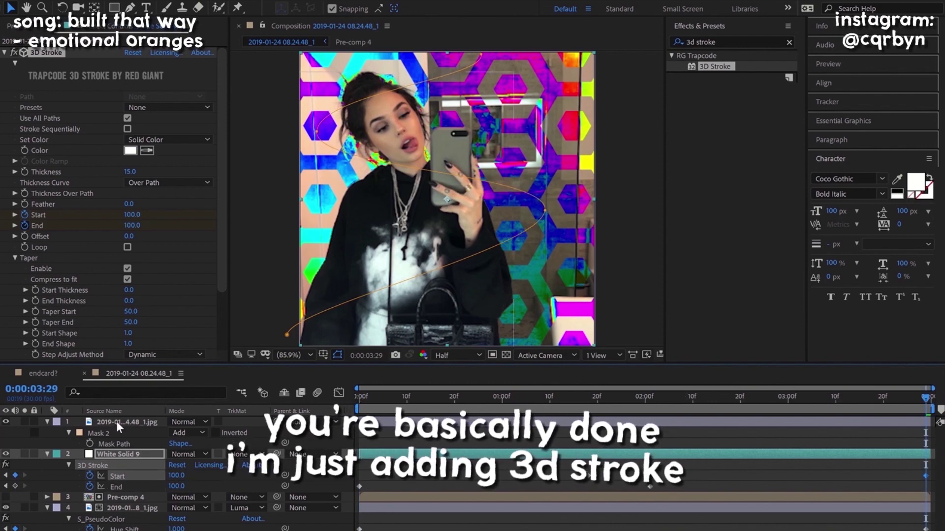
Duplicate the masked selfie layer and reshape the copy's mask across the torso.
key("ctrl+d")
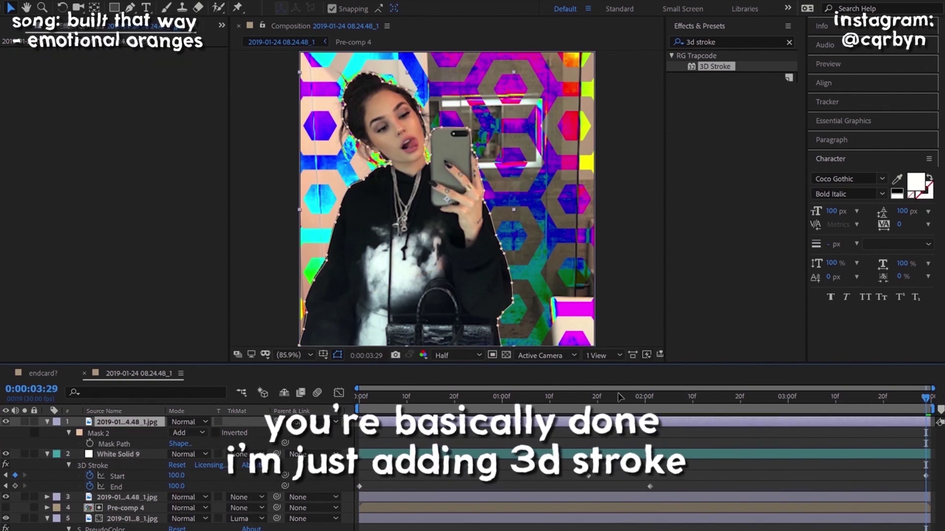
left_click(610, 396)
left_click_drag(337, 140, 476, 234)
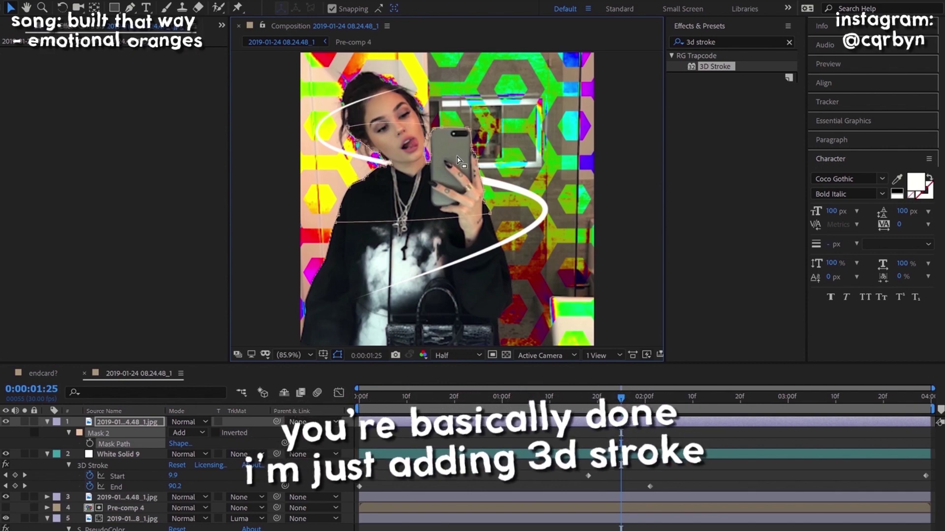
scroll(491, 213, "up", 3)
key("g")
left_click_drag(334, 235, 482, 301)
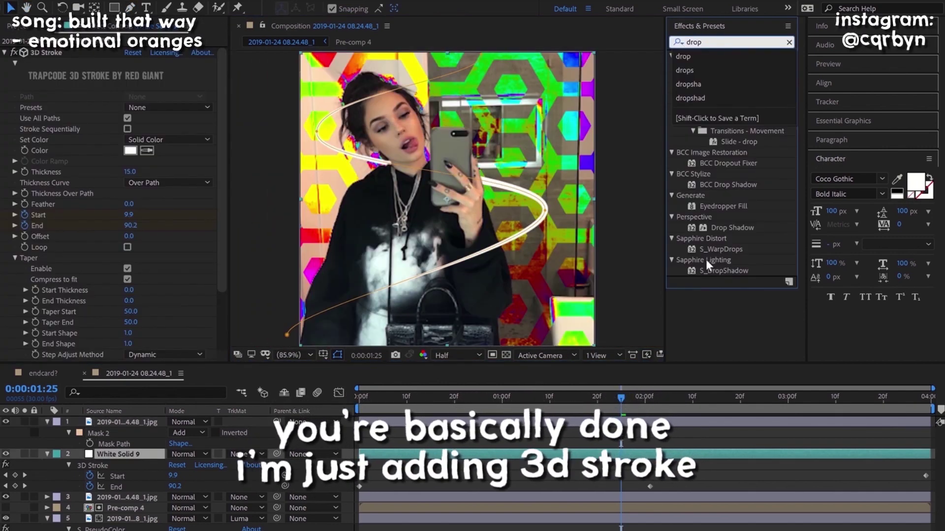
Apply S_DropShadow to White Solid 9 and preview the shadowed swirl.
double_click(709, 270)
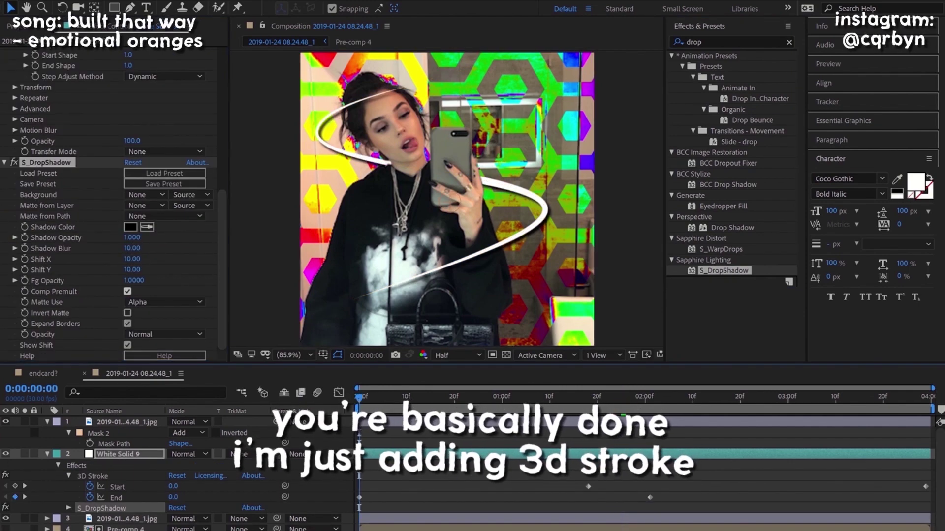
key("space")
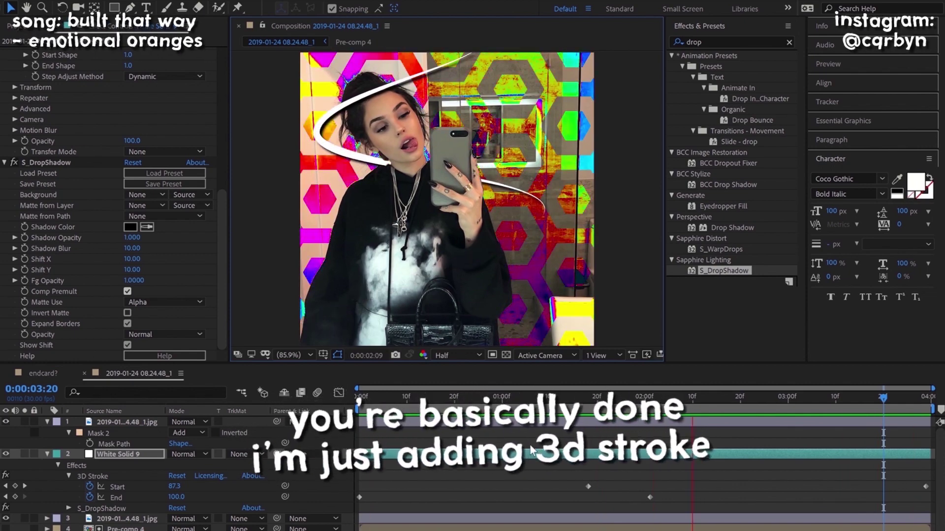
key("space")
key("space")
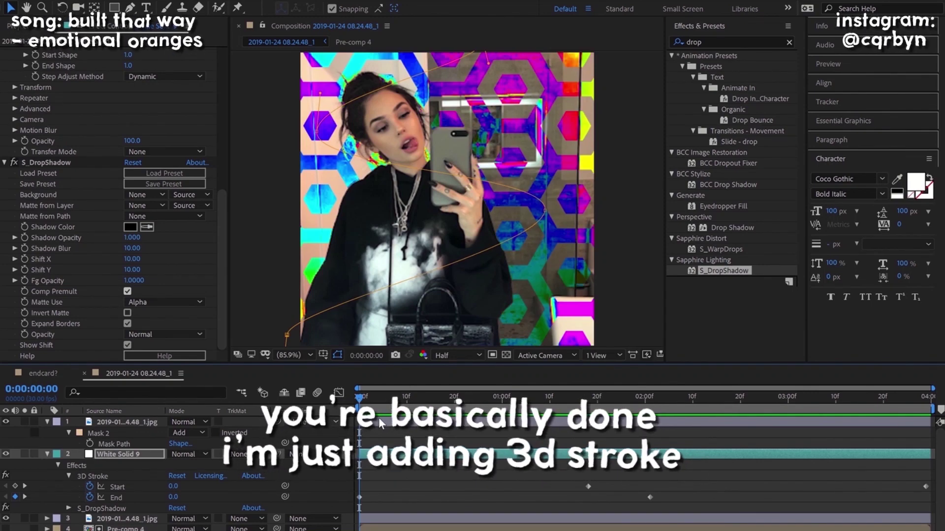
Select every layer, including White Solid 9 and the hexagon background, and precompose them into Pre-comp 5.
left_click(472, 445)
key("ctrl+a")
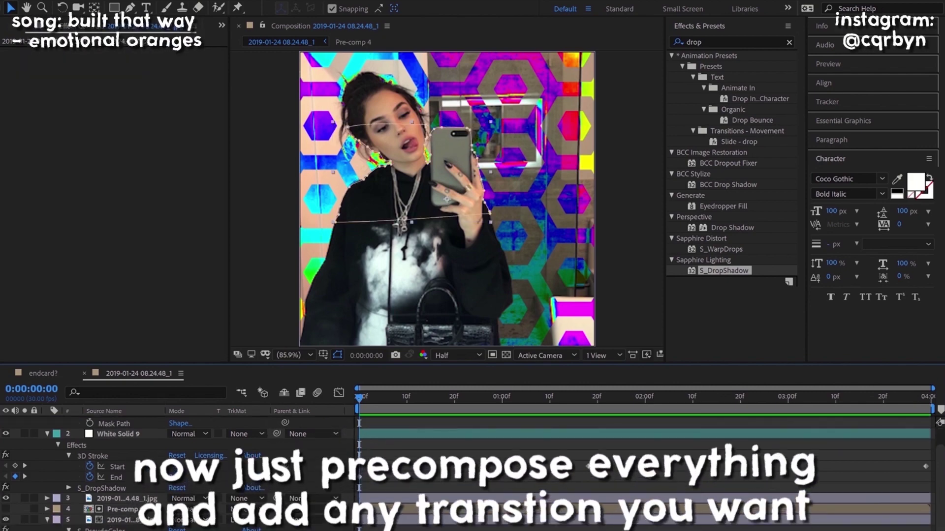
scroll(473, 446, "down", 2)
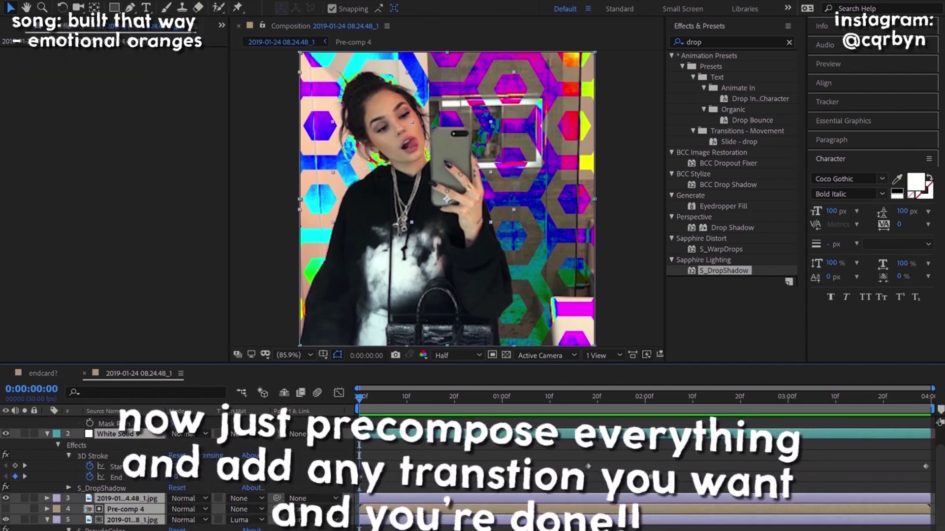
right_click(383, 498)
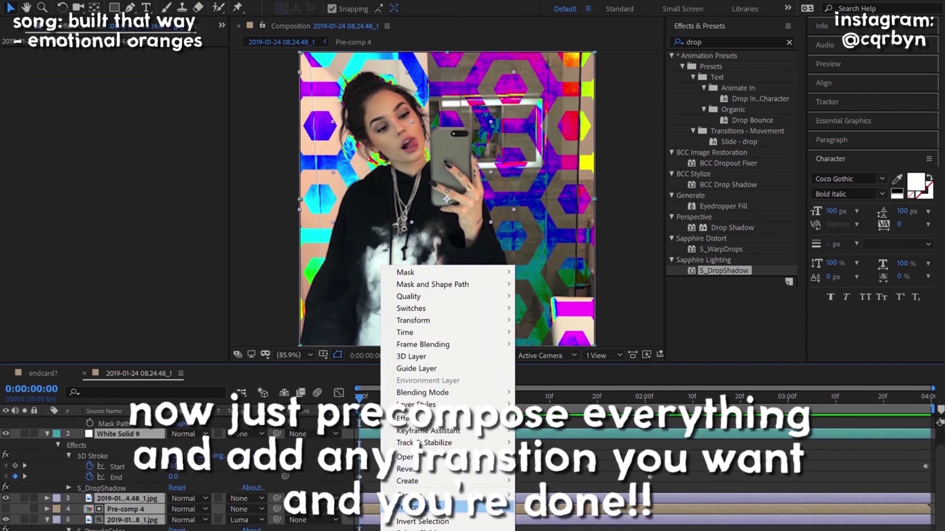
left_click(411, 507)
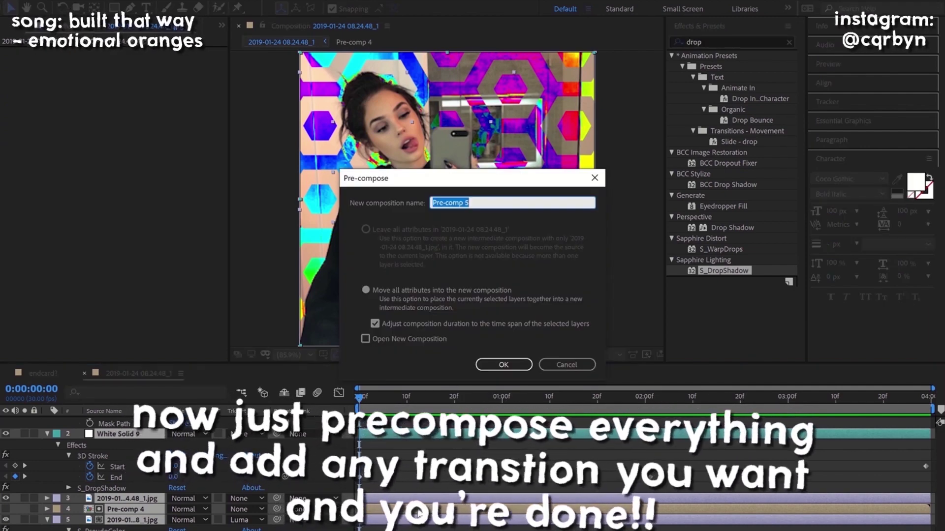
key("Return")
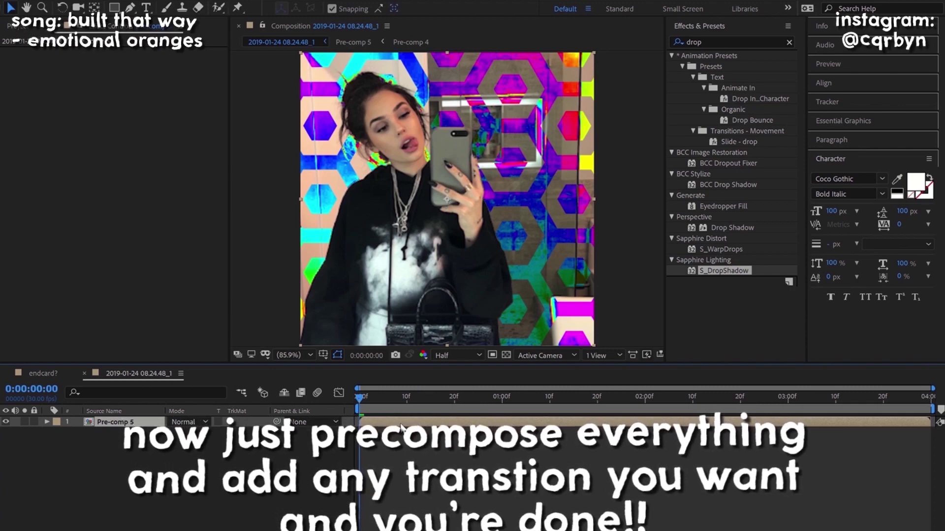
key("space")
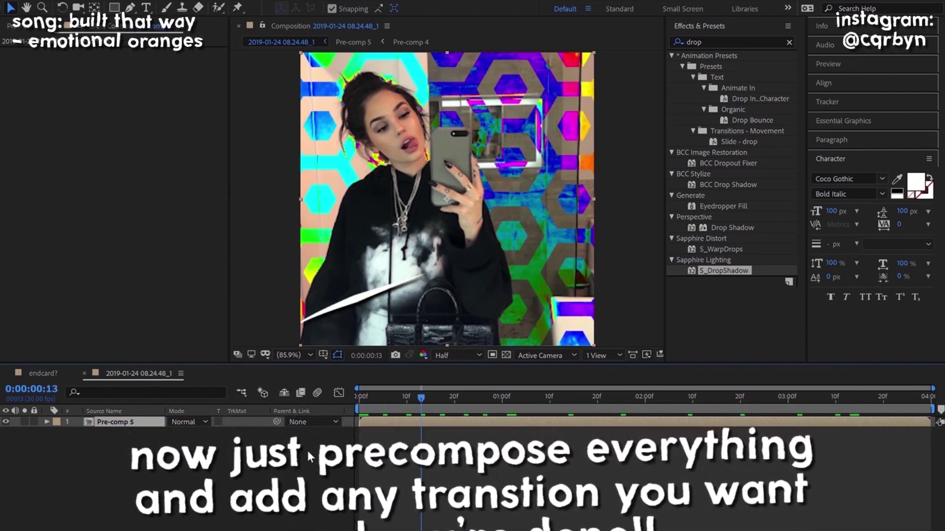
key("space")
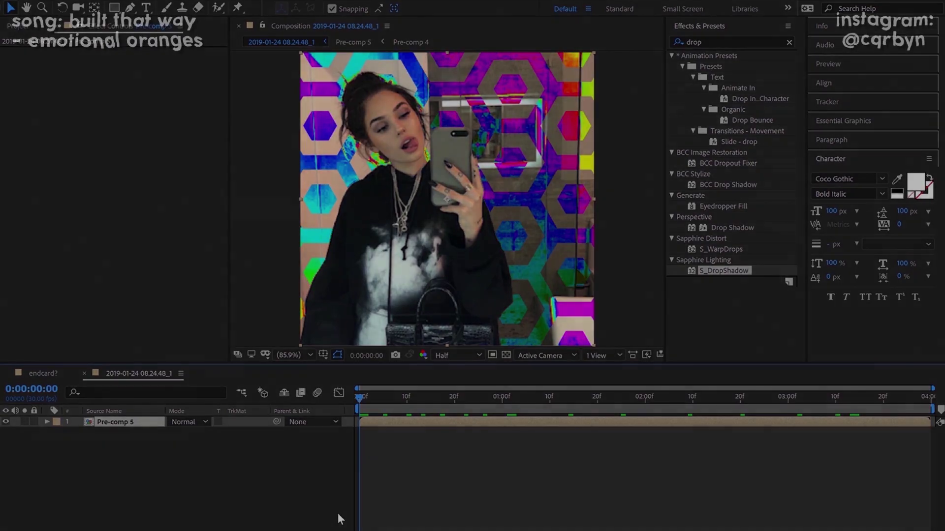